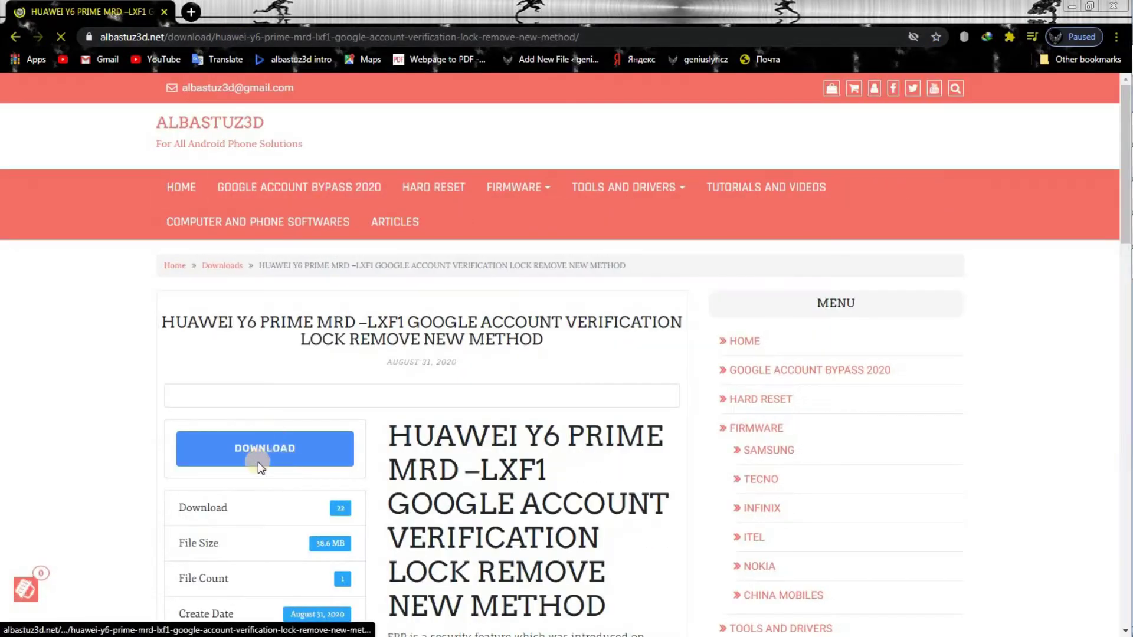
- Download MRD-LX1F.rar from the Huawei Y6 Prime page, overwriting the existing duplicate, and clear the download and browser windows off the desktop
{"action": "left_click", "coordinate": [265, 451]}
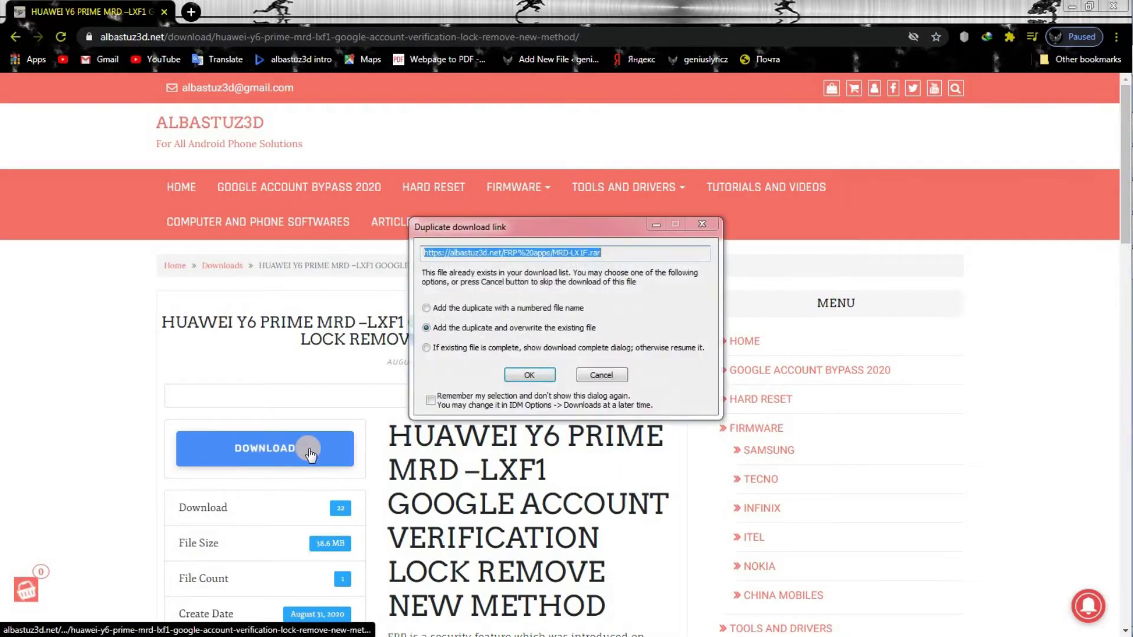
{"action": "left_click", "coordinate": [528, 374]}
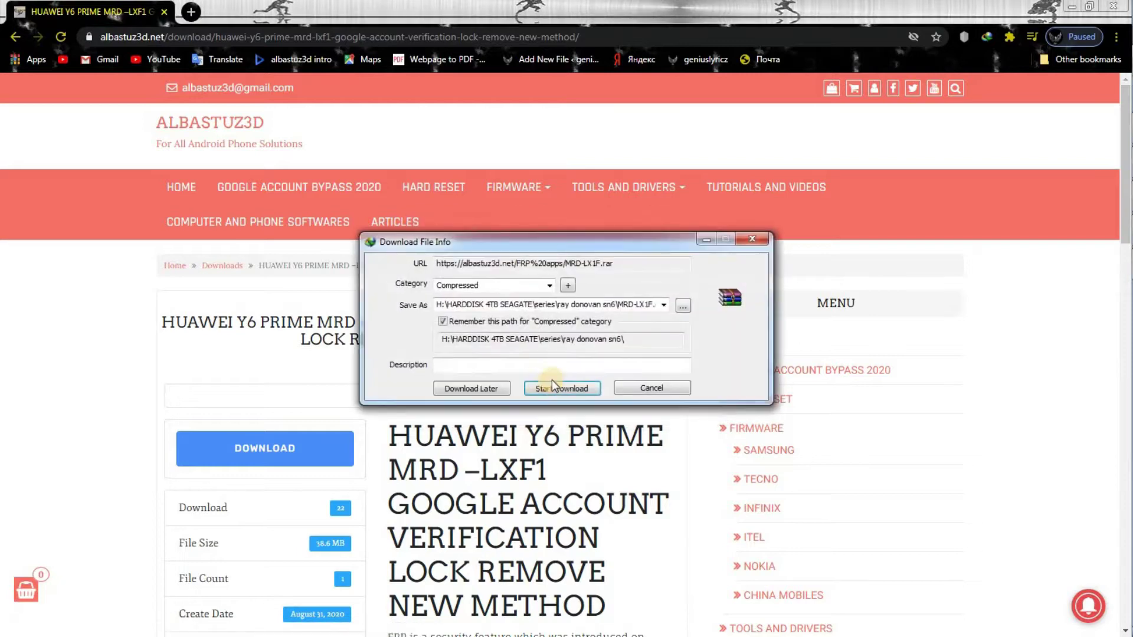
{"action": "left_click", "coordinate": [555, 388]}
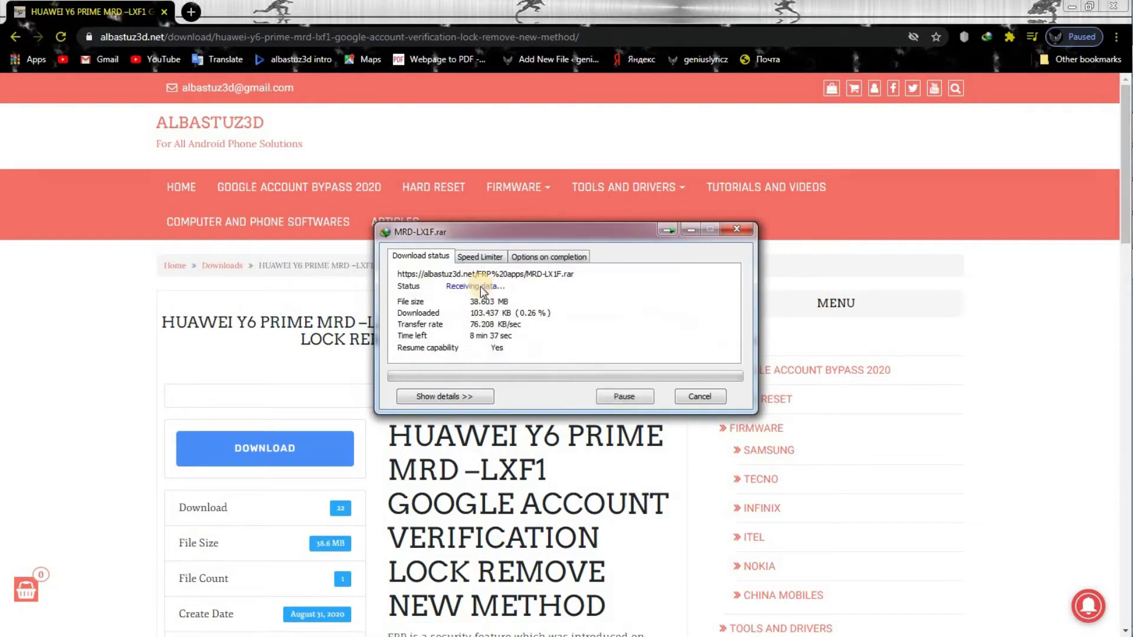
{"action": "left_click", "coordinate": [671, 233]}
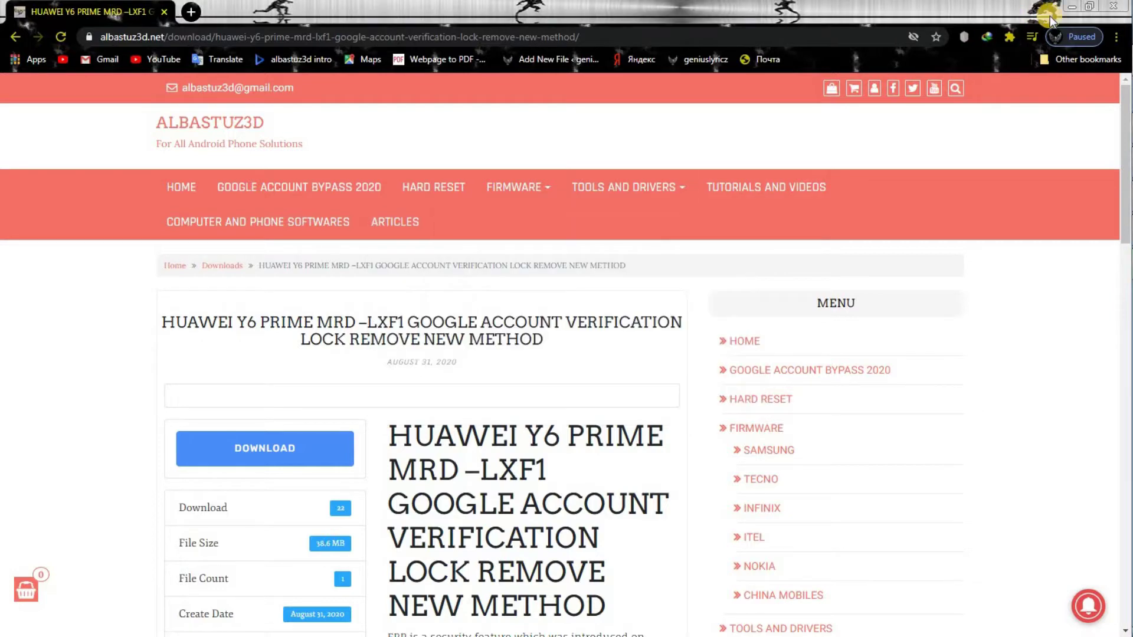
{"action": "left_click", "coordinate": [1071, 7]}
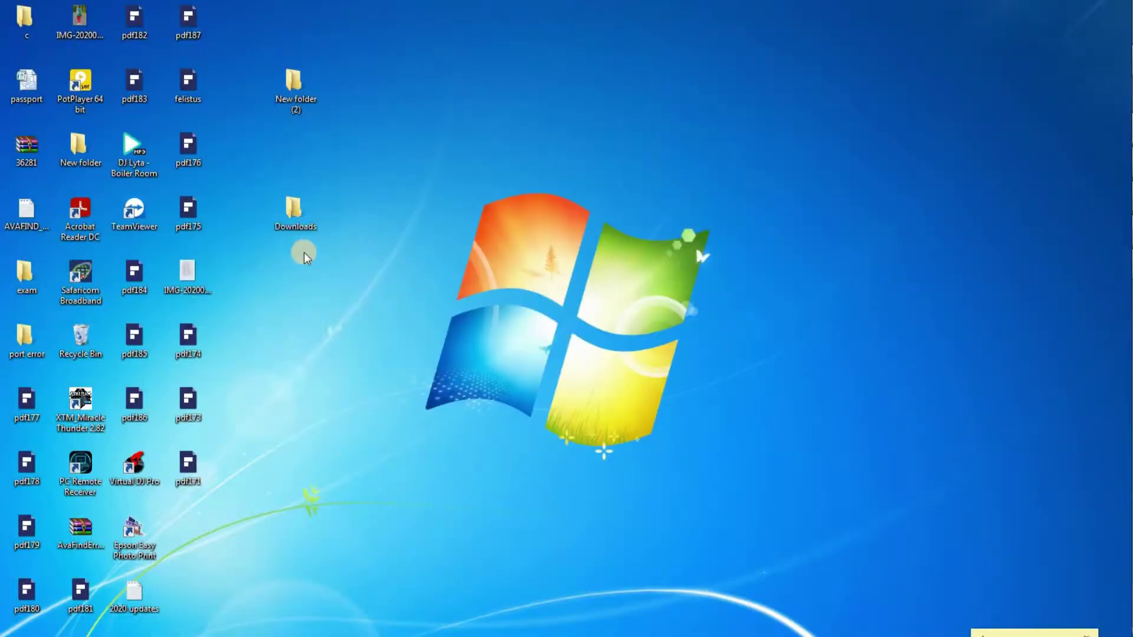
- Open the desktop Downloads folder and extract the MRD-LX1F archive into its own MRD-LX1F folder
{"action": "right_click", "coordinate": [299, 211]}
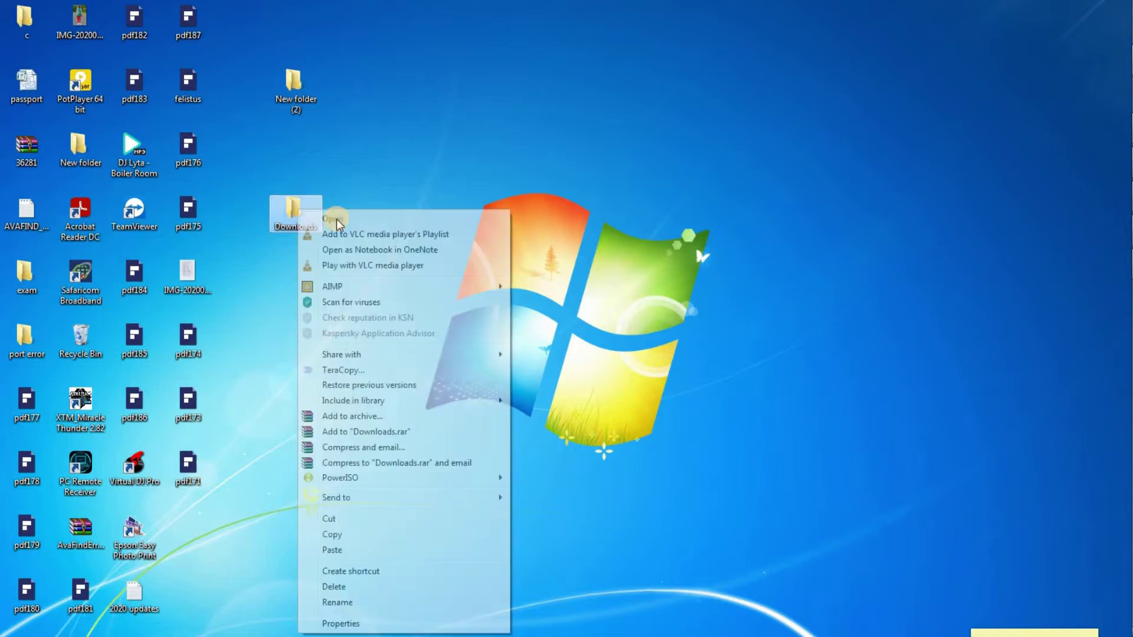
{"action": "left_click", "coordinate": [382, 218]}
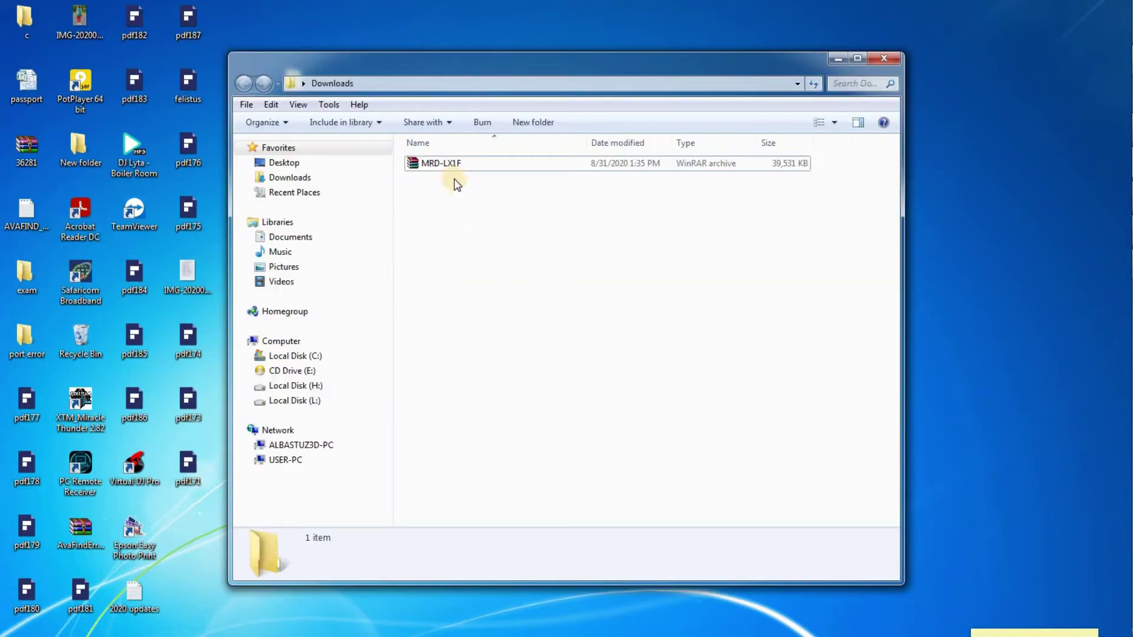
{"action": "right_click", "coordinate": [438, 162]}
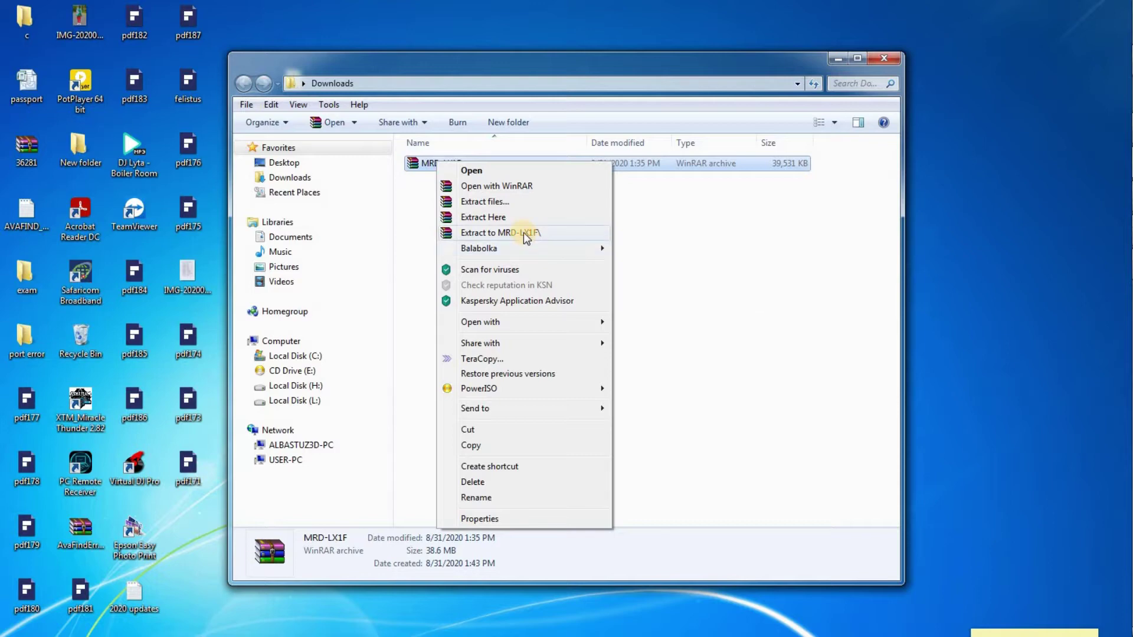
{"action": "left_click", "coordinate": [523, 233]}
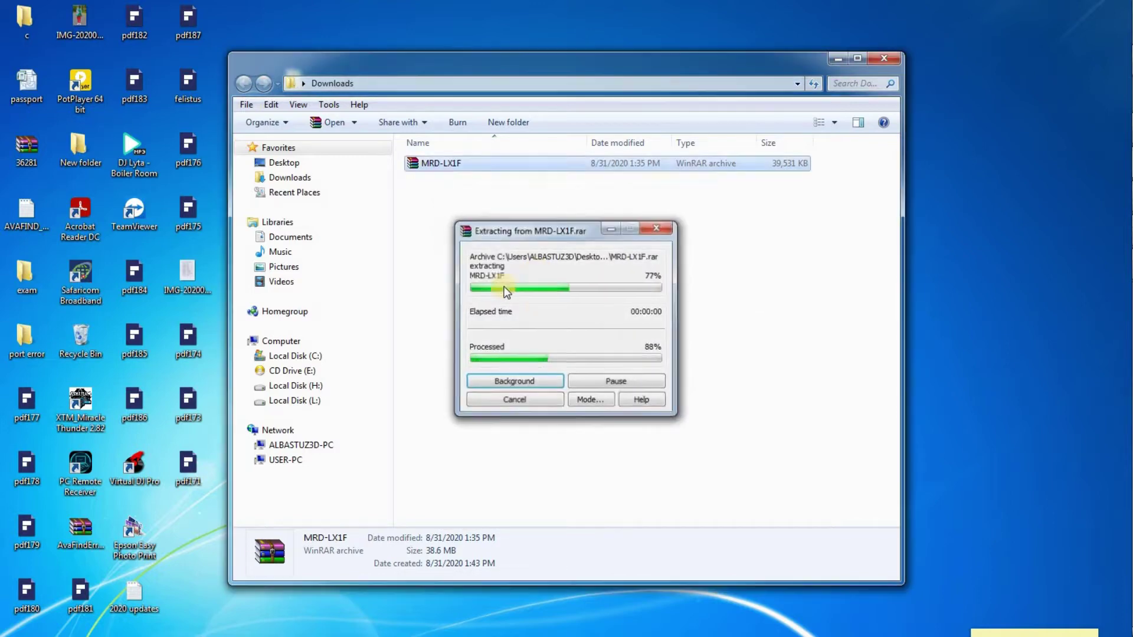
- Open the extracted MRD-LX1F folder and go down to the inner SP_Flash_Tool_v5.1824_Win folder containing the program files
{"action": "right_click", "coordinate": [448, 164]}
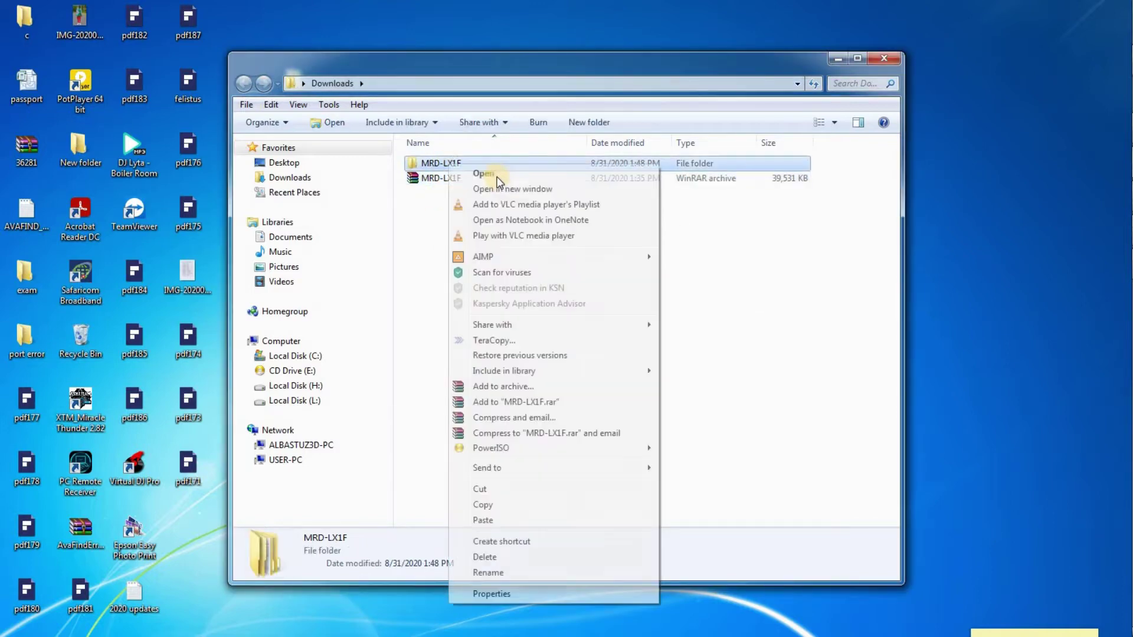
{"action": "left_click", "coordinate": [484, 174]}
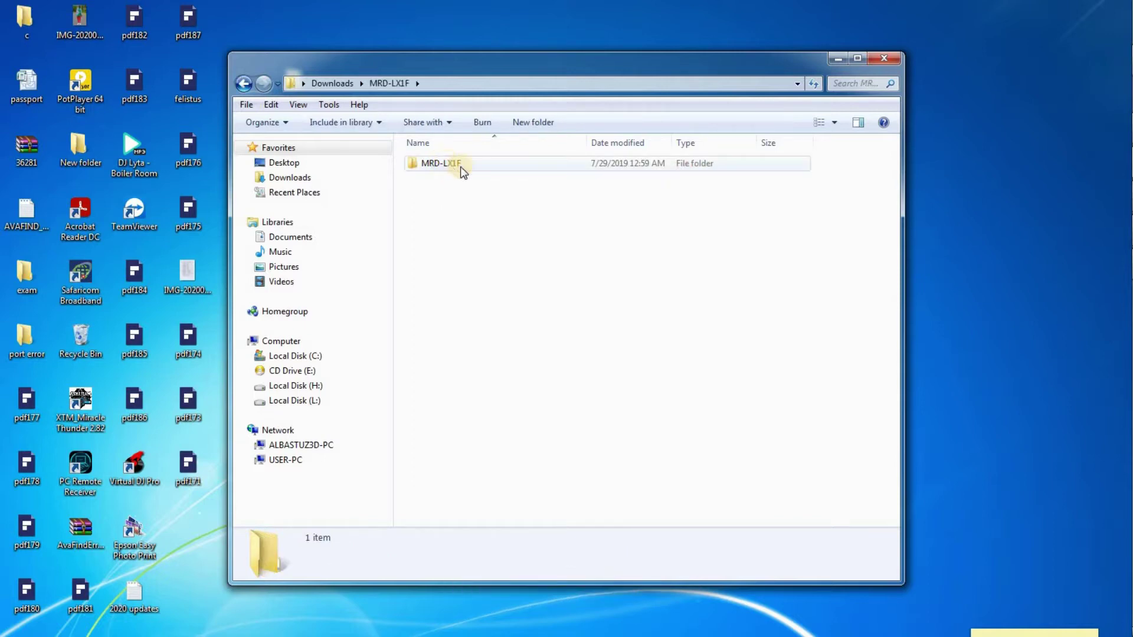
{"action": "right_click", "coordinate": [444, 163]}
{"action": "left_click", "coordinate": [477, 171]}
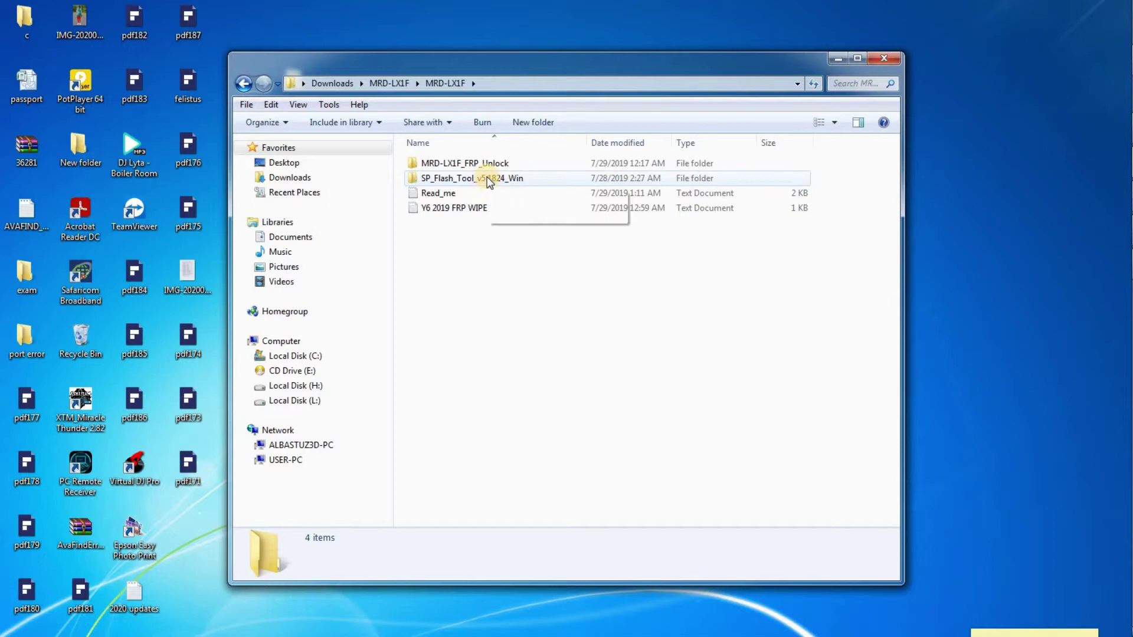
{"action": "right_click", "coordinate": [489, 180]}
{"action": "left_click", "coordinate": [507, 186]}
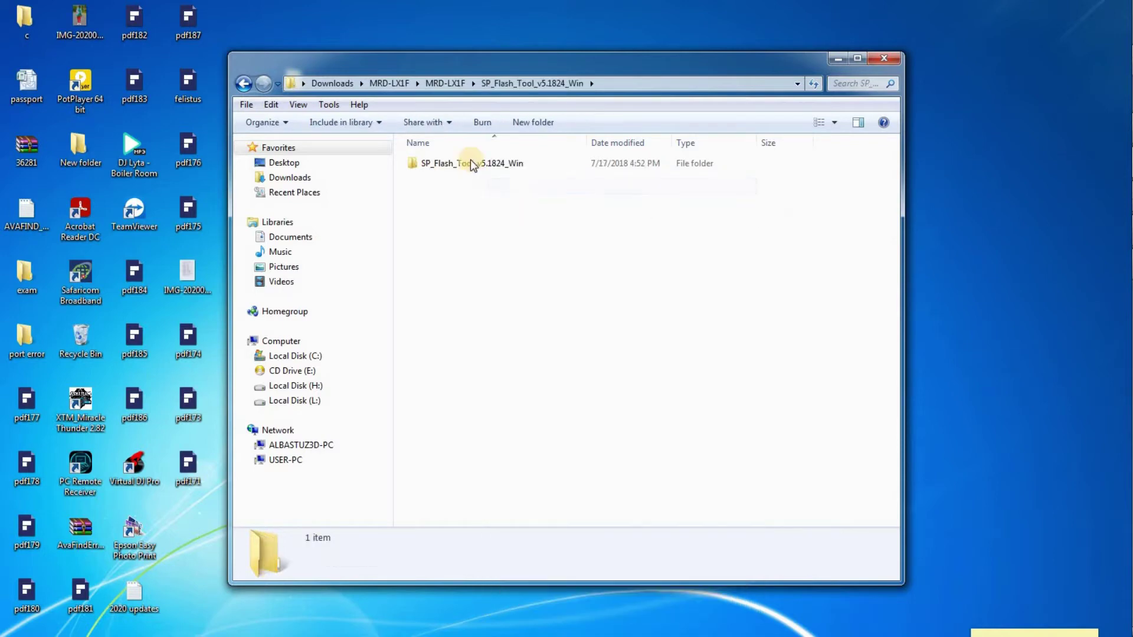
{"action": "right_click", "coordinate": [468, 159]}
{"action": "left_click", "coordinate": [499, 173]}
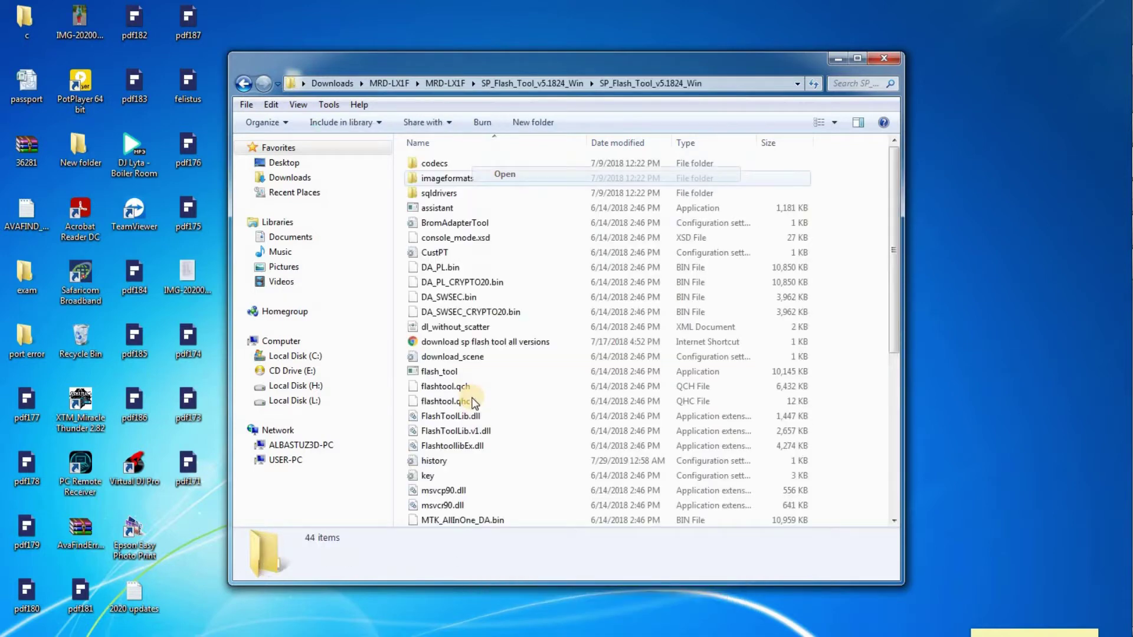
- Launch the flash_tool application and dismiss its startup error messages
{"action": "right_click", "coordinate": [450, 372]}
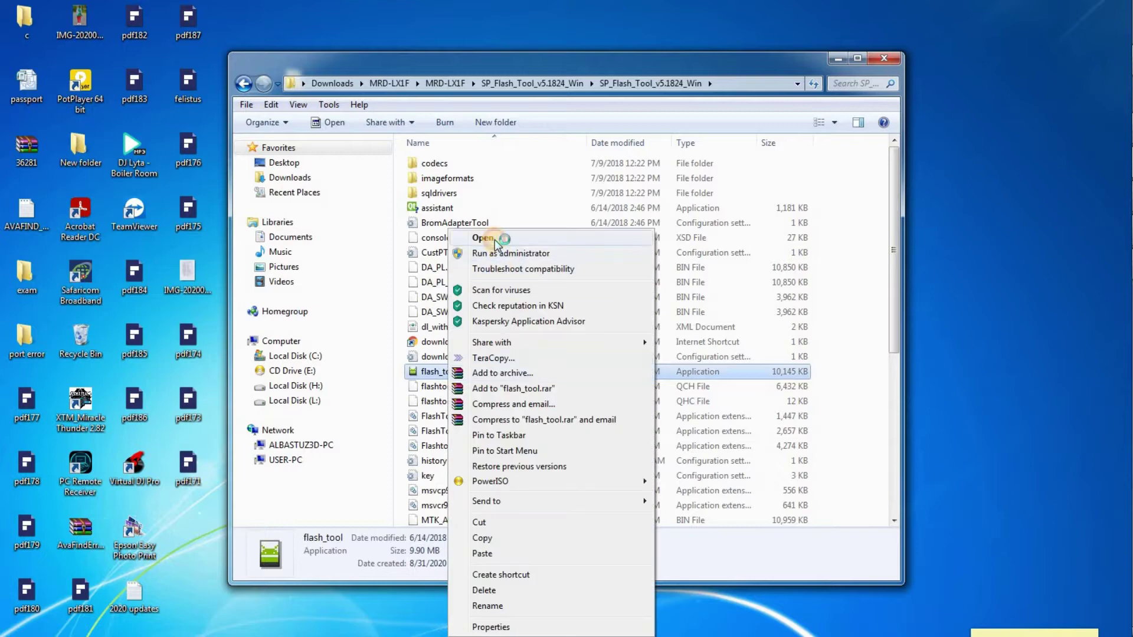
{"action": "left_click", "coordinate": [495, 244]}
{"action": "left_click", "coordinate": [510, 404]}
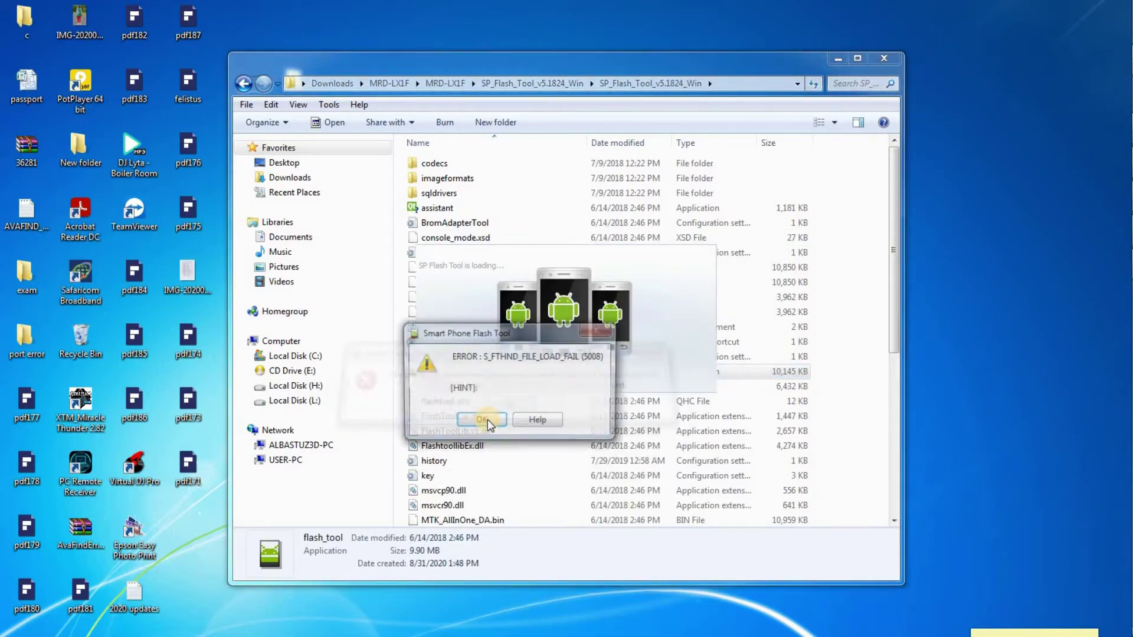
{"action": "left_click", "coordinate": [487, 421]}
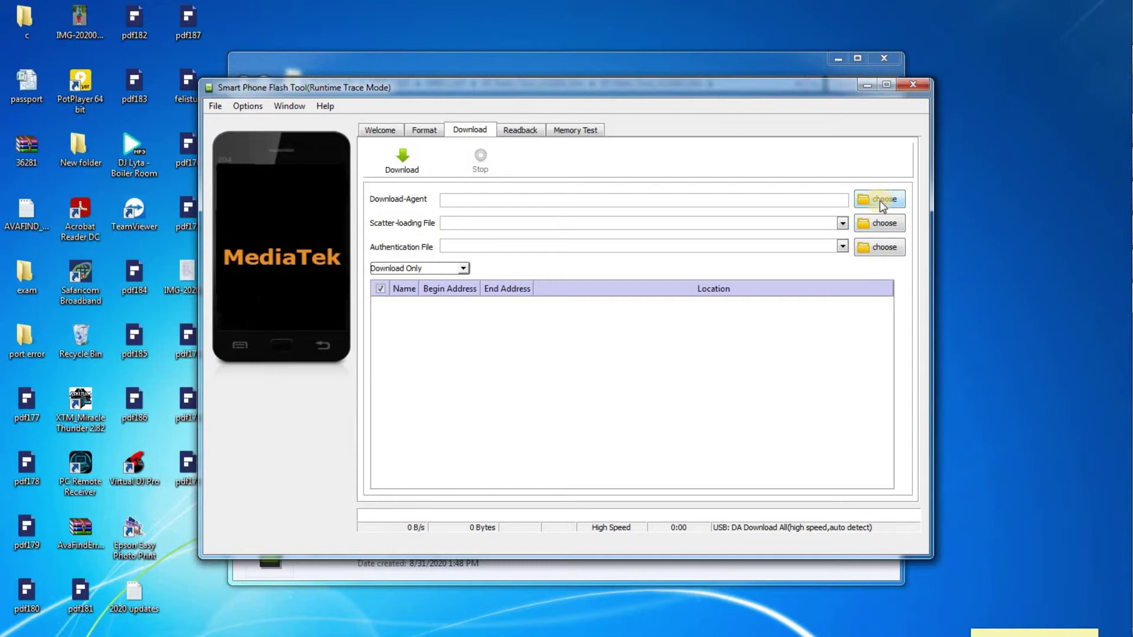
- Load MTK_AllInOne_DA.bin from the extracted MRD-LX1F_FRP_Unlock folder as the download agent
{"action": "left_click", "coordinate": [884, 201]}
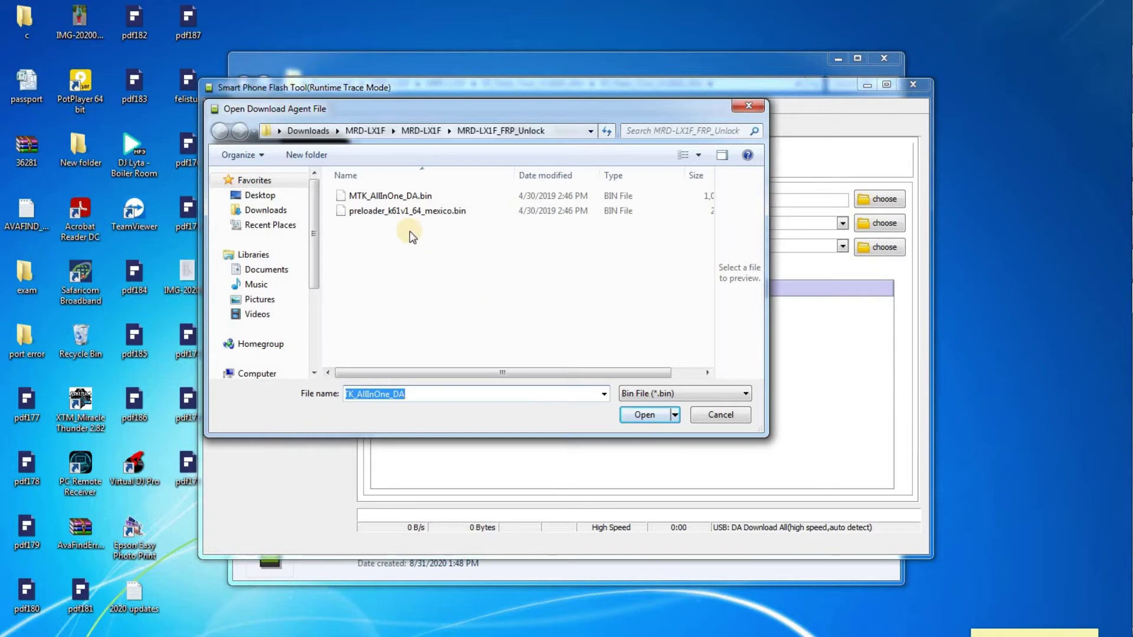
{"action": "left_click", "coordinate": [324, 134]}
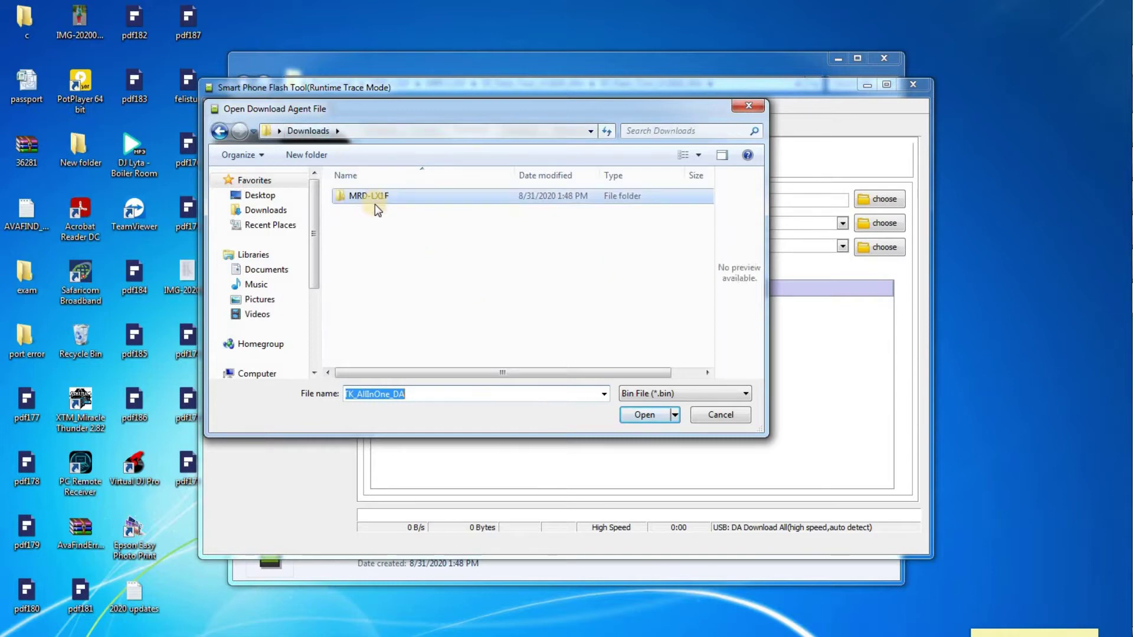
{"action": "double_click", "coordinate": [379, 201]}
{"action": "double_click", "coordinate": [382, 200]}
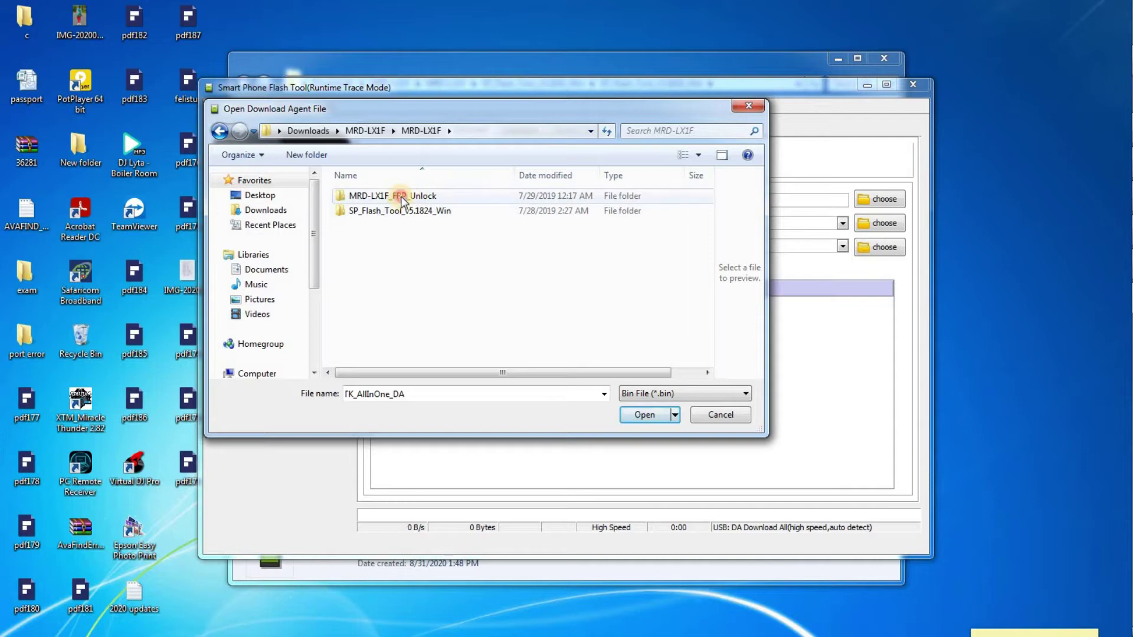
{"action": "left_click", "coordinate": [401, 201]}
{"action": "double_click", "coordinate": [403, 197]}
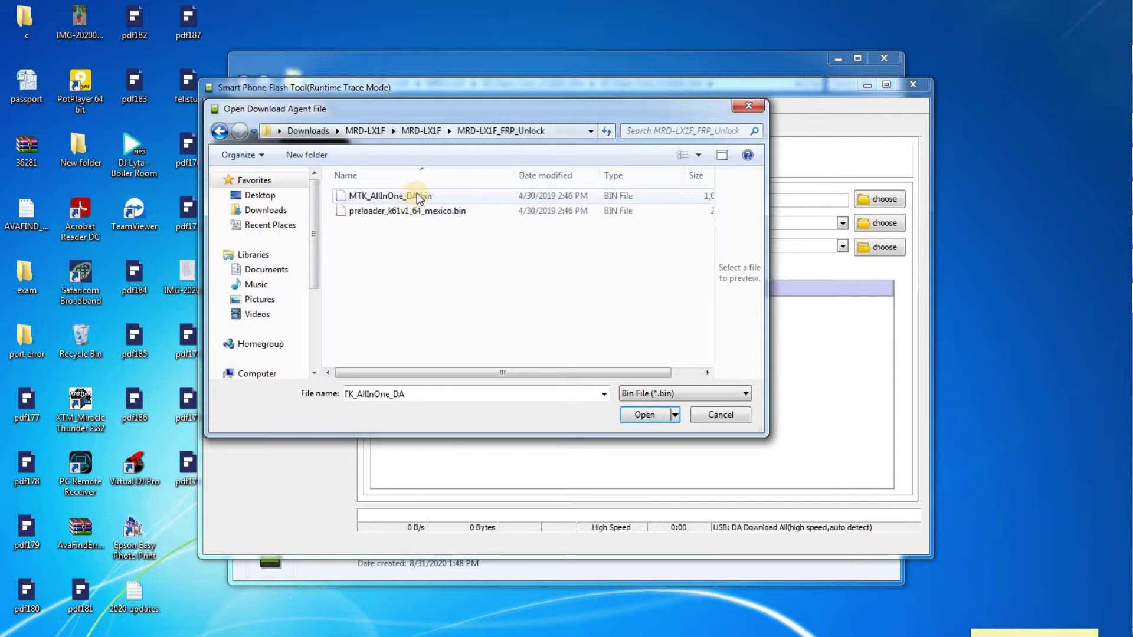
{"action": "left_click", "coordinate": [410, 200]}
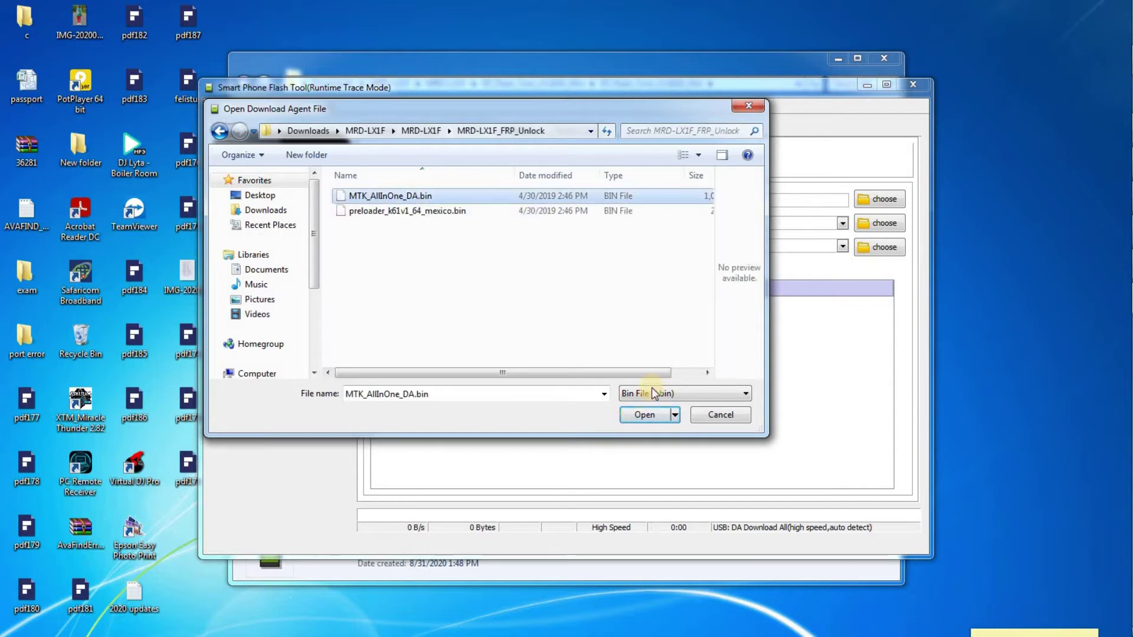
{"action": "left_click", "coordinate": [648, 416]}
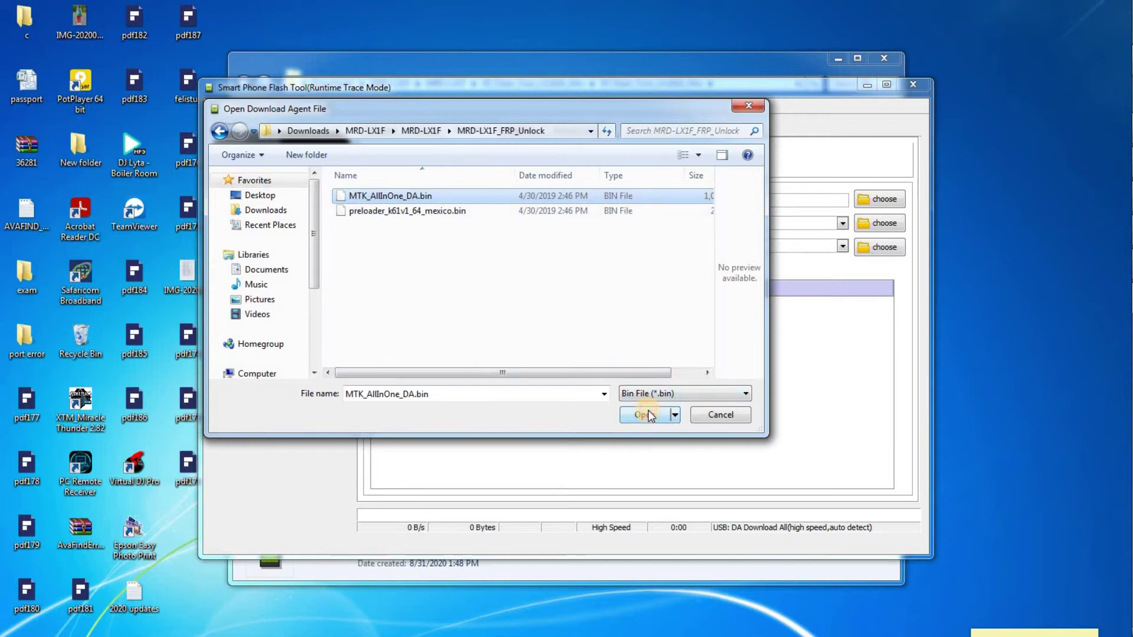
- Load the Android_scatter_Fastboot scatter file and the auth_sv5.auth authentication file from MRD-LX1F_FRP_Unlock, with every partition deselected
{"action": "left_click", "coordinate": [885, 227]}
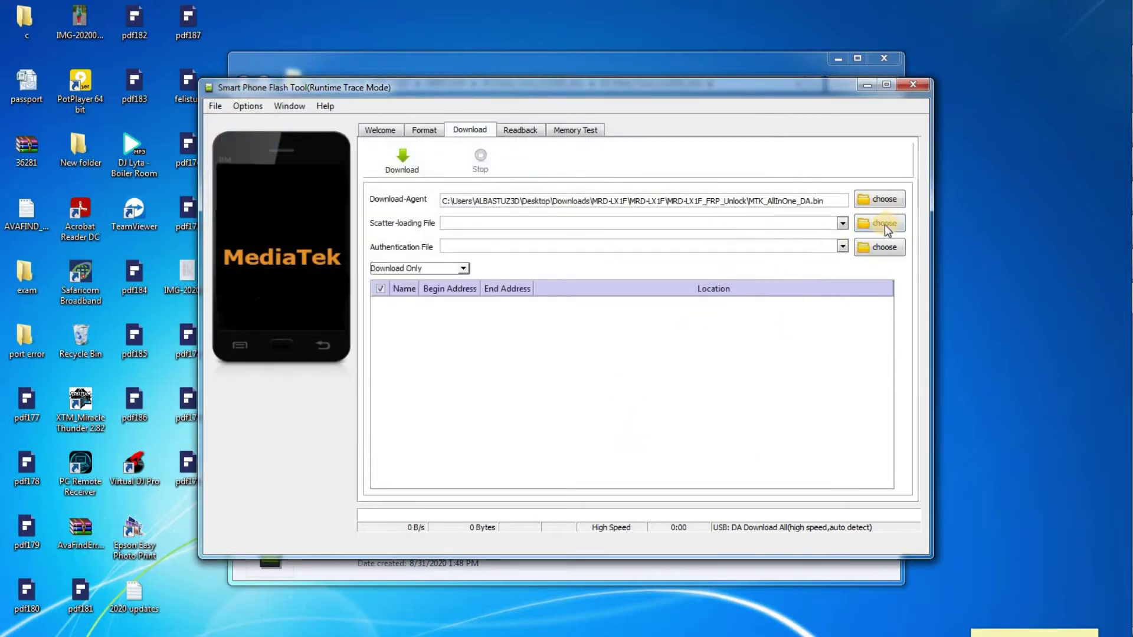
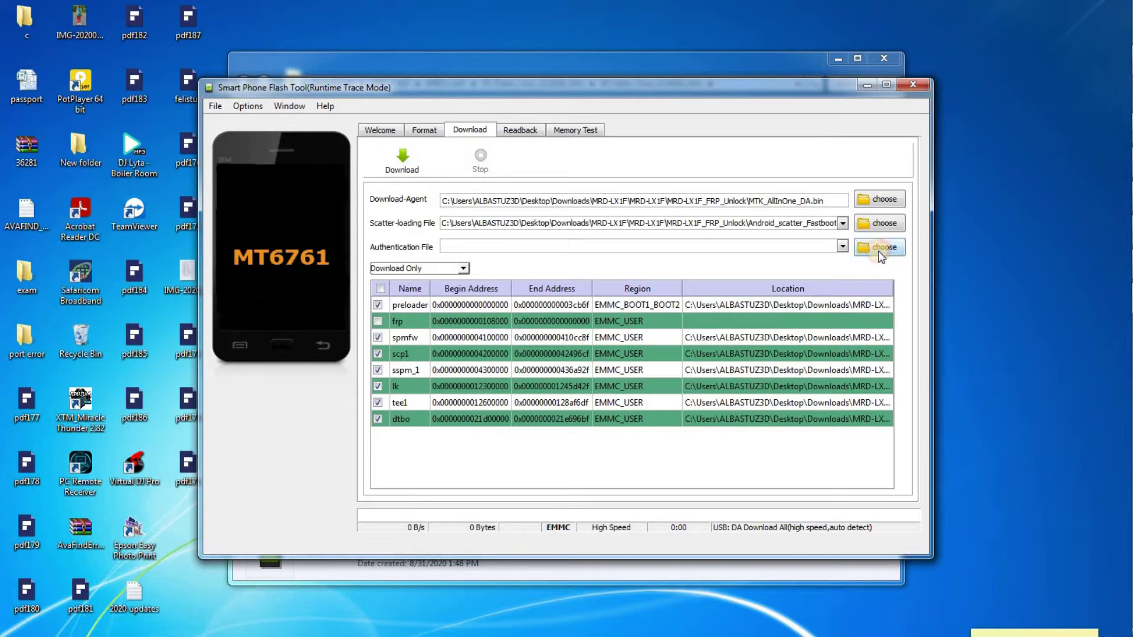
{"action": "left_click", "coordinate": [379, 196]}
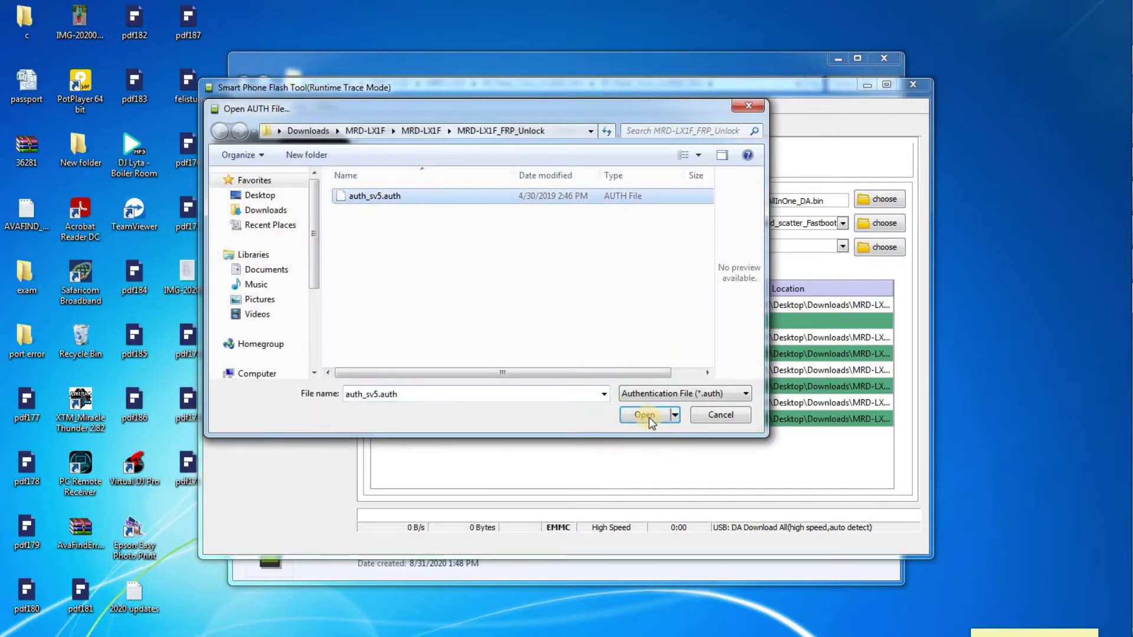
{"action": "left_click", "coordinate": [647, 417]}
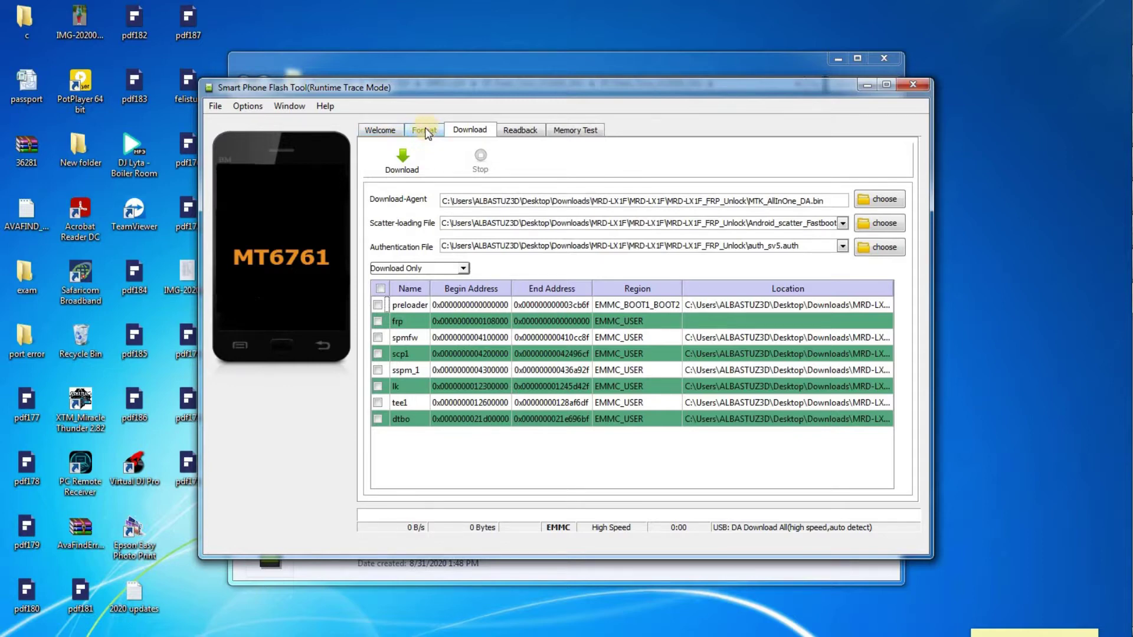
- Switch the format mode to Manual Format Flash
{"action": "left_click", "coordinate": [428, 131]}
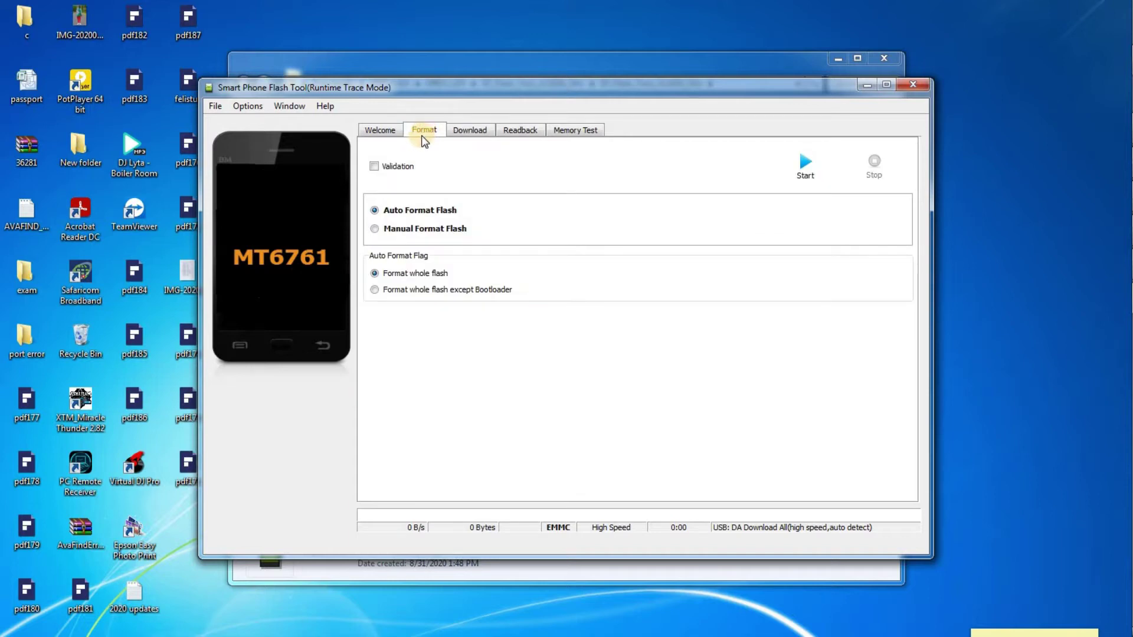
{"action": "left_click", "coordinate": [374, 228]}
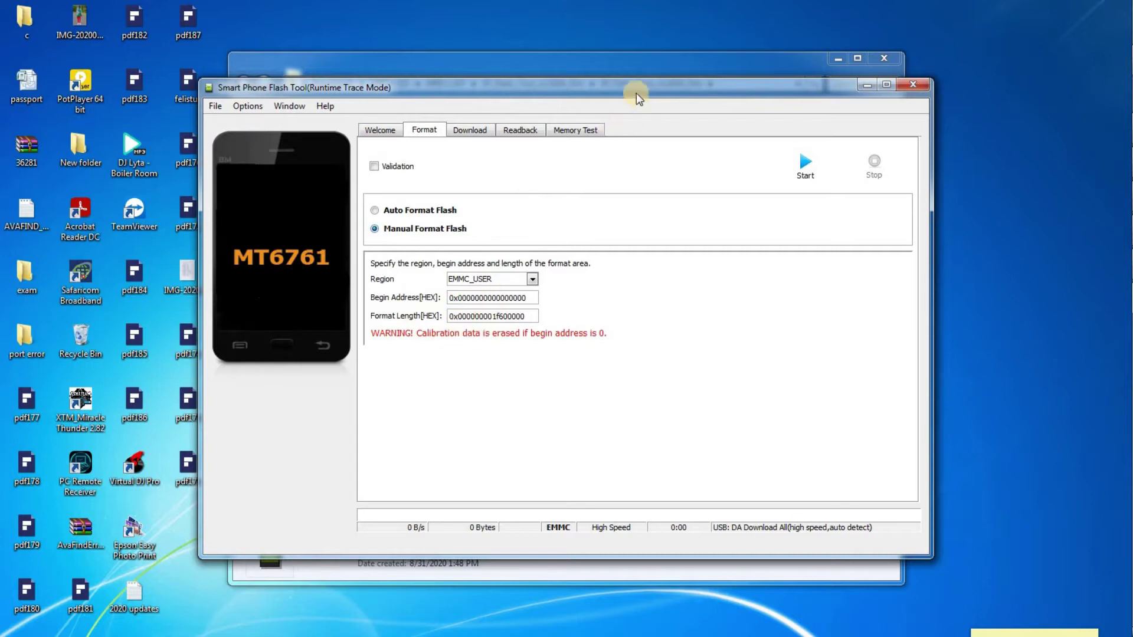
- Open the Y6 2019 FRP WIPE text file from the inner MRD-LX1F folder and place it beside the flash tool window
{"action": "left_click_drag", "start_coordinate": [456, 80], "coordinate": [274, 63]}
{"action": "left_click", "coordinate": [852, 93]}
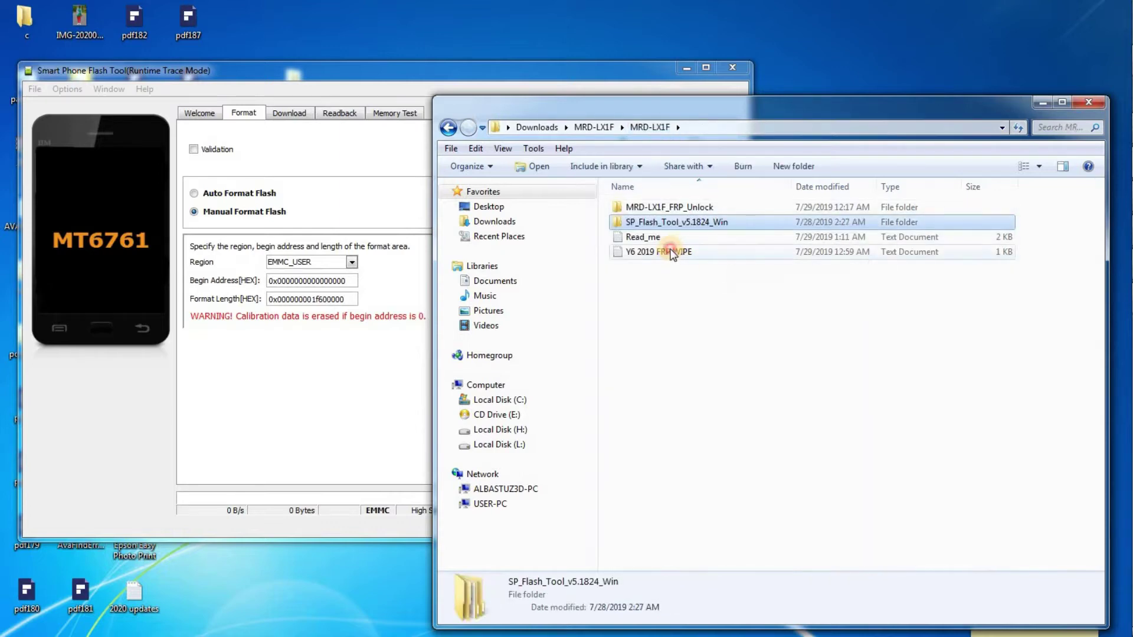
{"action": "left_click", "coordinate": [678, 252]}
{"action": "right_click", "coordinate": [673, 251]}
{"action": "left_click", "coordinate": [705, 246]}
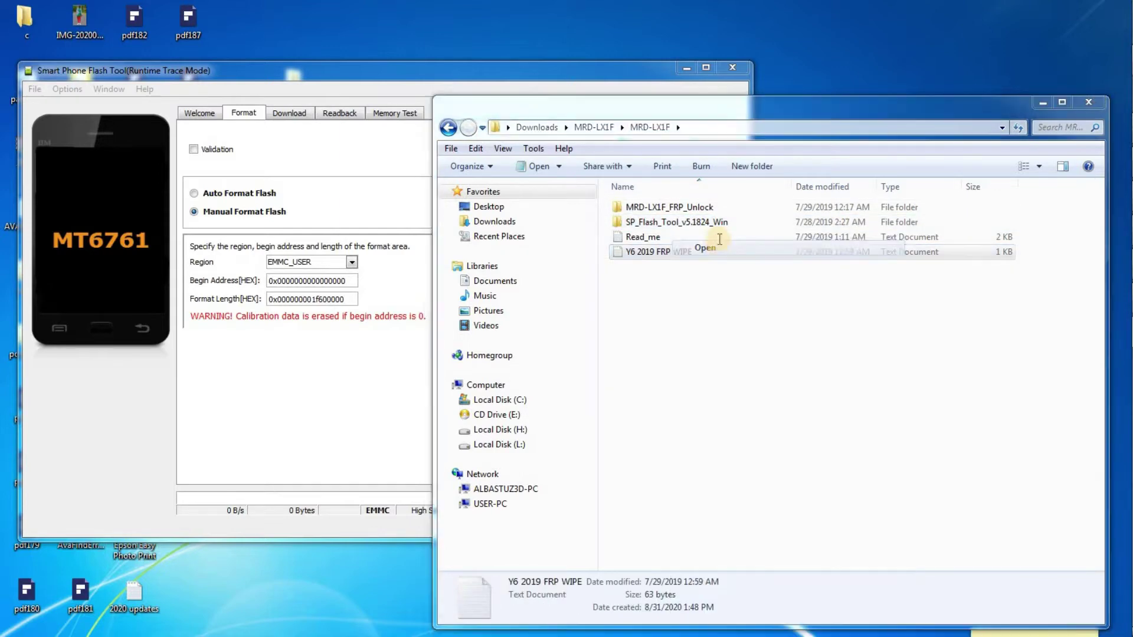
{"action": "left_click_drag", "start_coordinate": [657, 89], "coordinate": [1001, 103]}
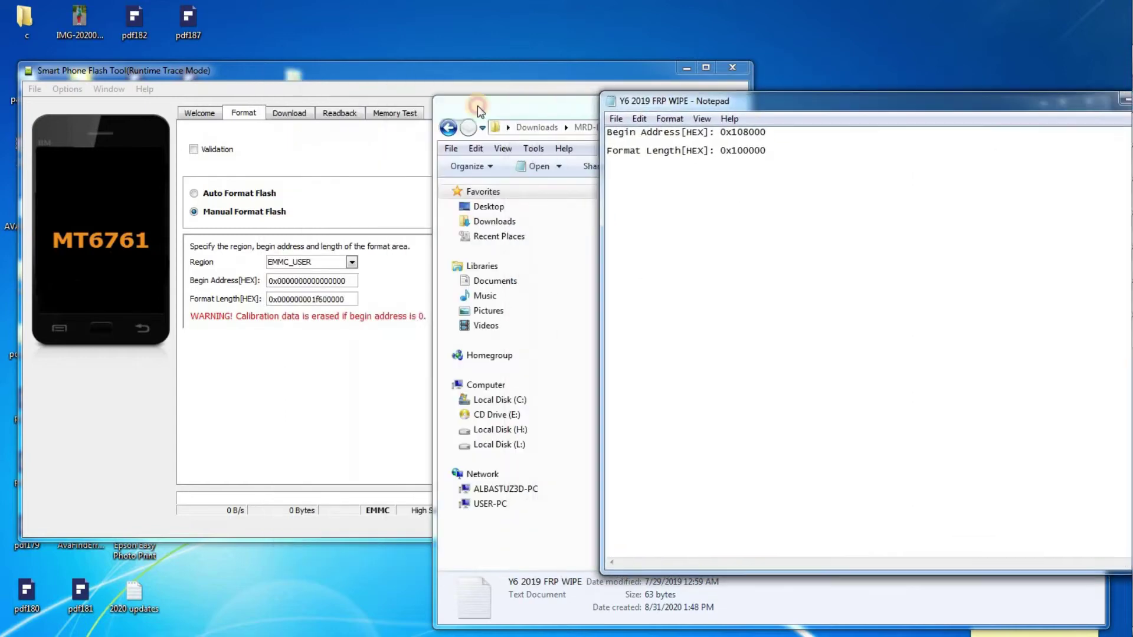
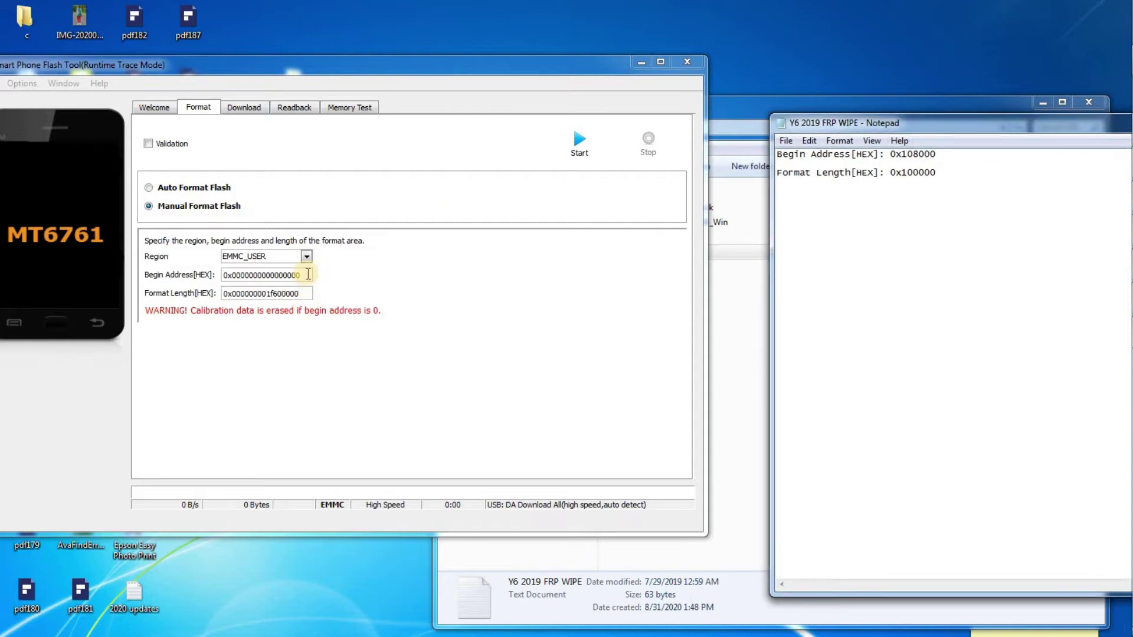
- Set the manual format's begin address to 0x108000 and its format length to 0x100000, as listed in the text file
{"action": "left_click_drag", "start_coordinate": [301, 275], "coordinate": [233, 275]}
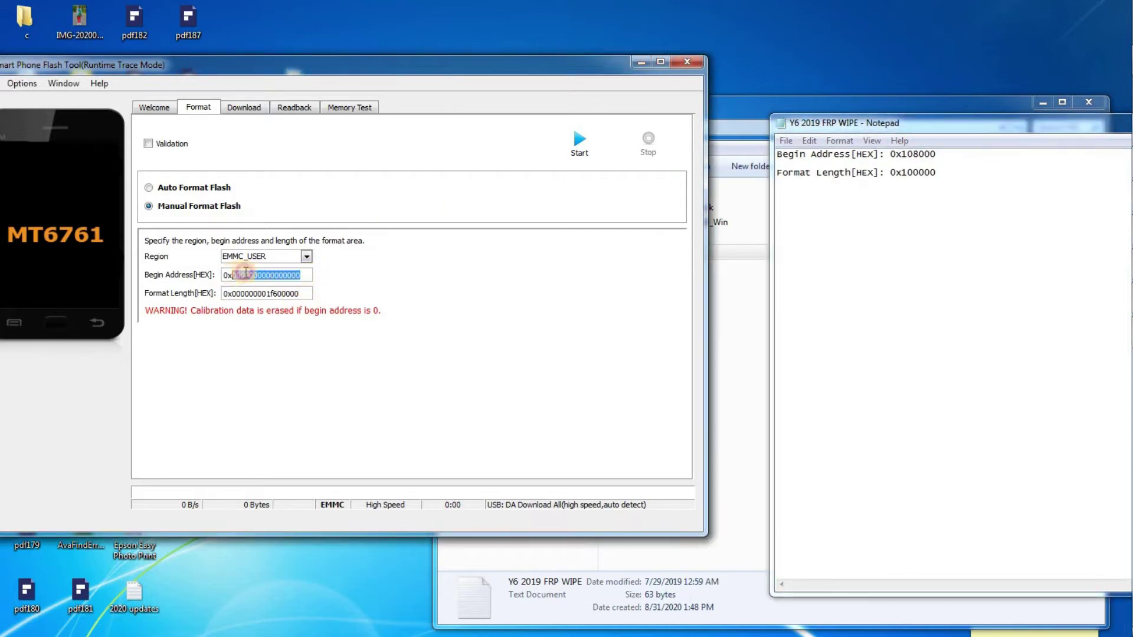
{"action": "type", "text": "108000"}
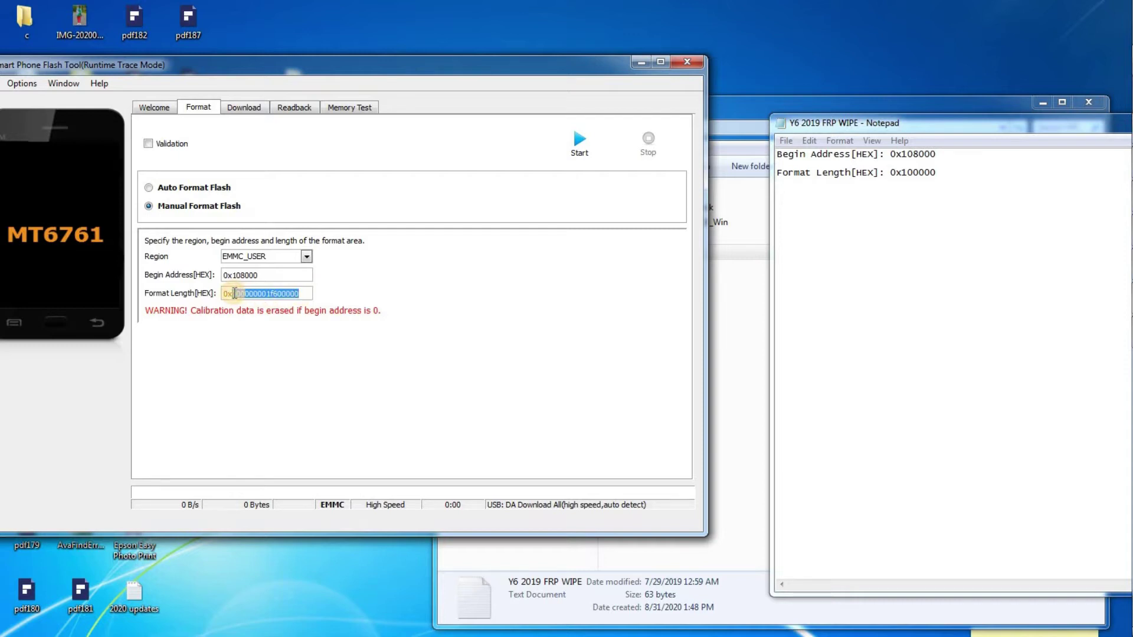
{"action": "key", "text": "BackSpace"}
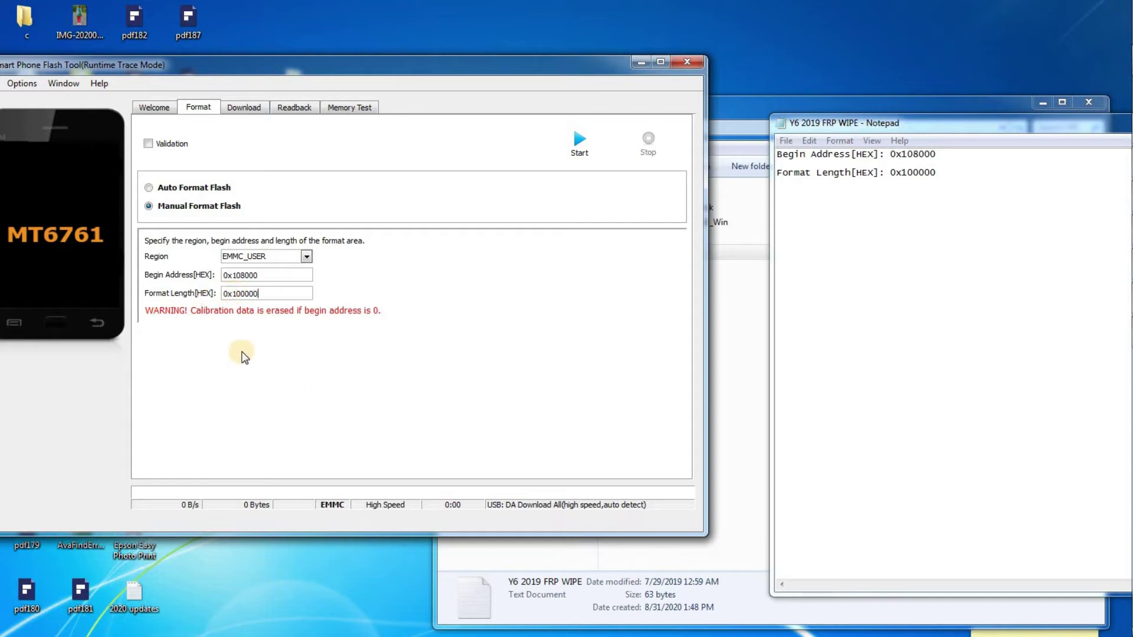
{"action": "left_click", "coordinate": [240, 294]}
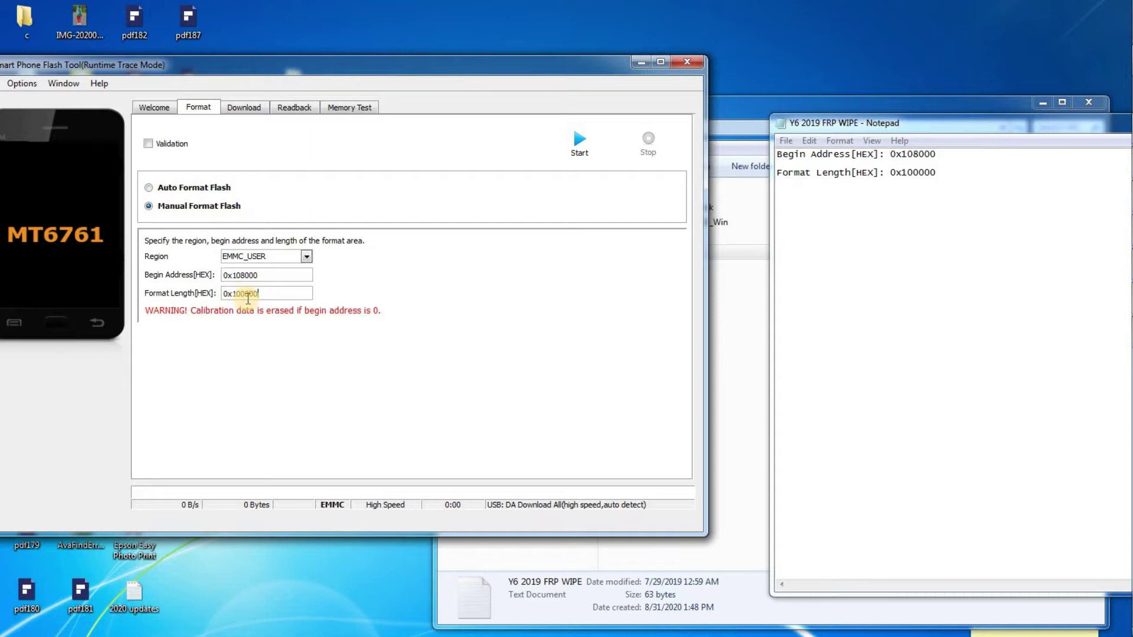